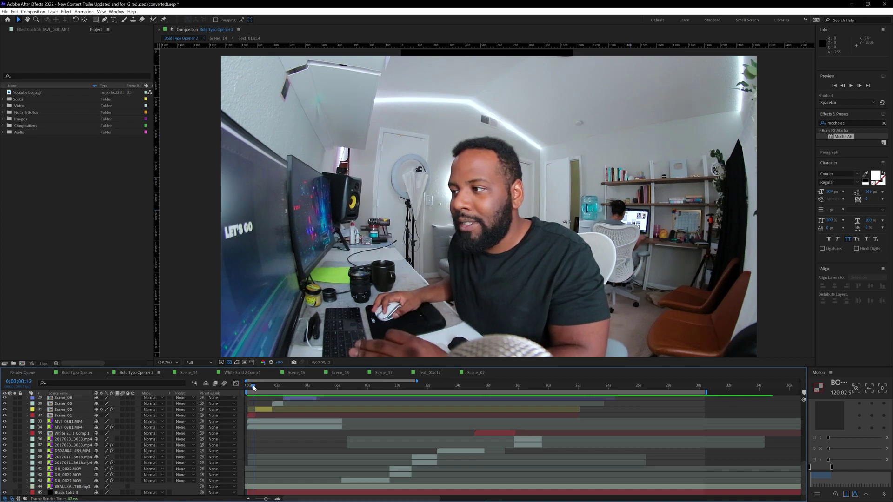
# Step: Preview the trailer composition, then replay it from about six seconds in
pyautogui.press('space')
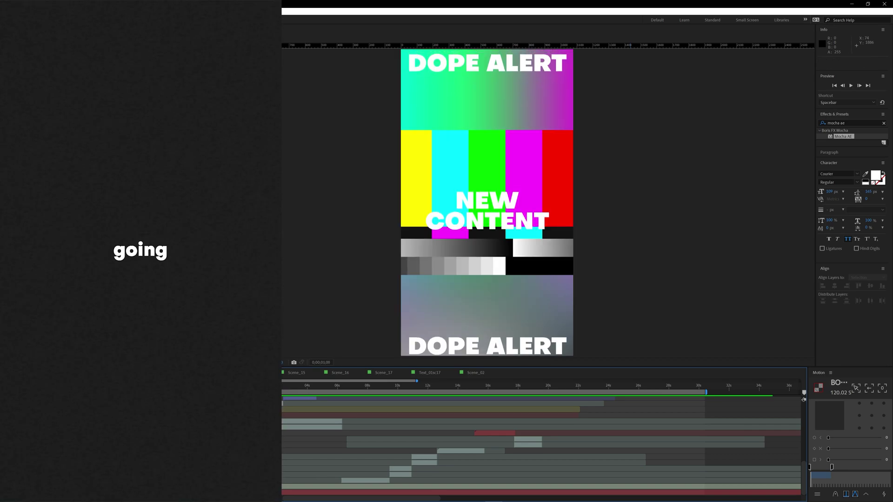
pyautogui.press('space')
pyautogui.moveTo(284, 392)
pyautogui.mouseDown()
pyautogui.moveTo(488, 392)
pyautogui.moveTo(284, 392)
pyautogui.mouseUp()
pyautogui.press('space')
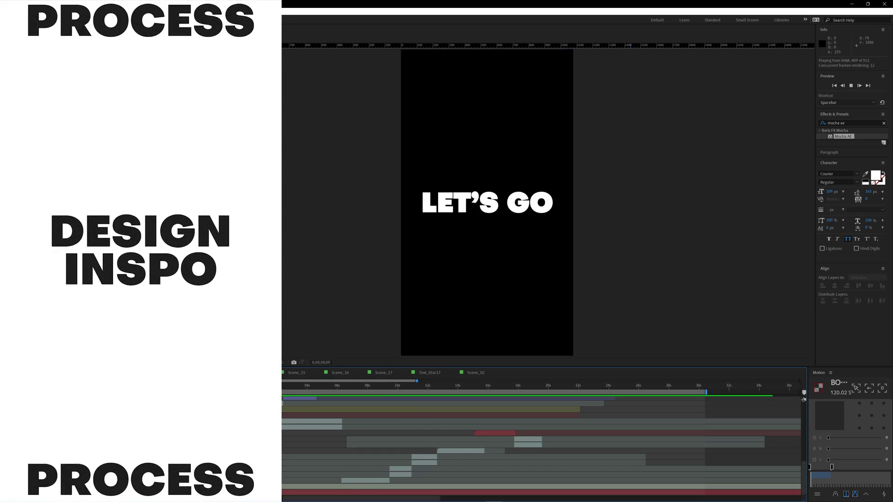
pyautogui.press('space')
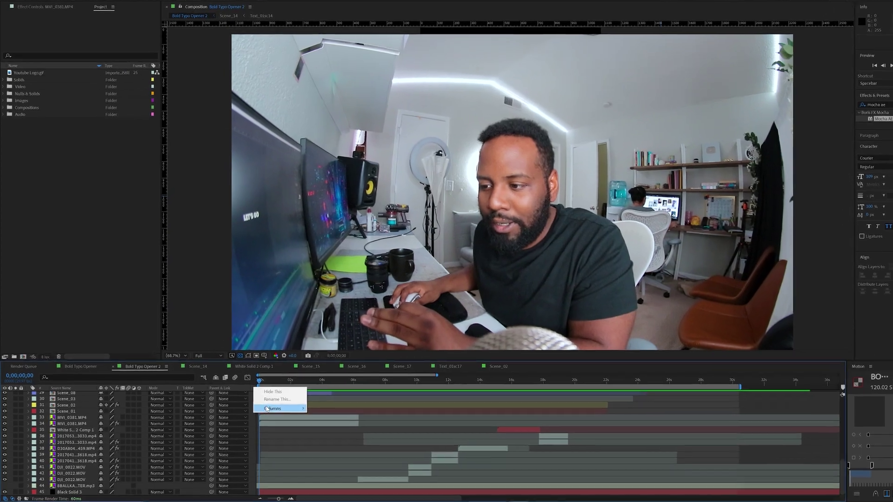
# Step: Add the Render Time column to the Bold Typo Opener 2 timeline layers
pyautogui.moveTo(267, 412)
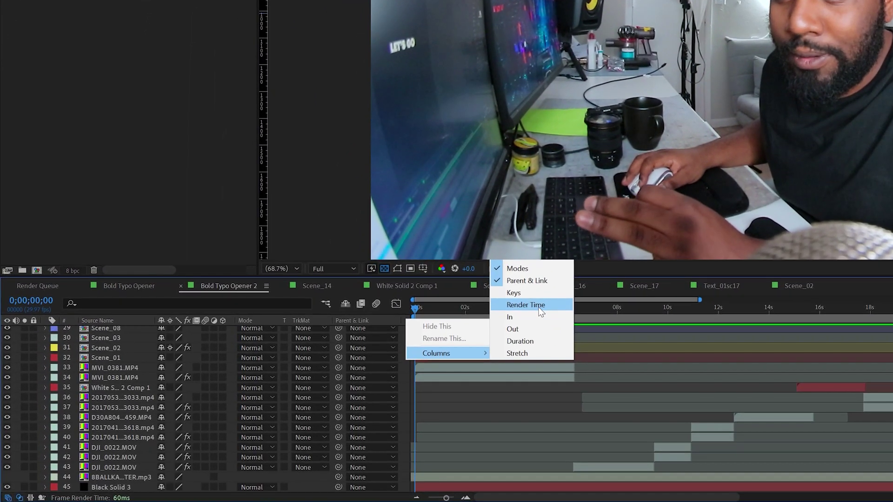
pyautogui.click(460, 332)
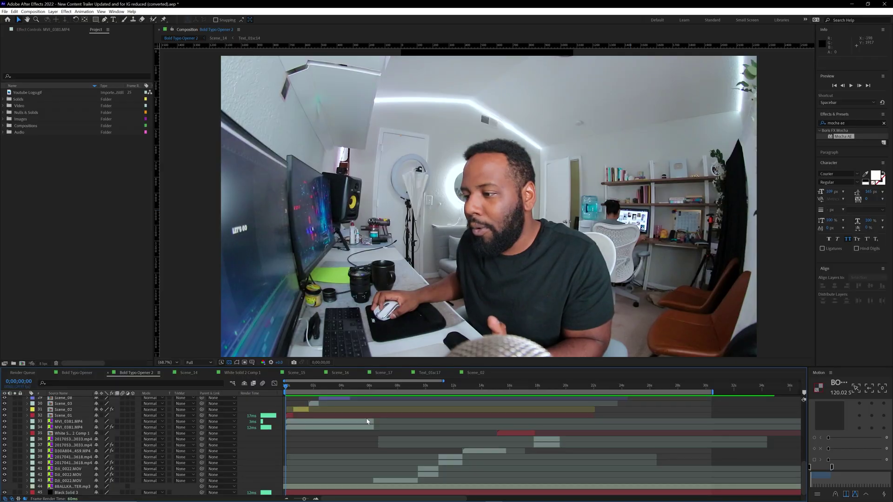
pyautogui.scroll(10, 359, 414)
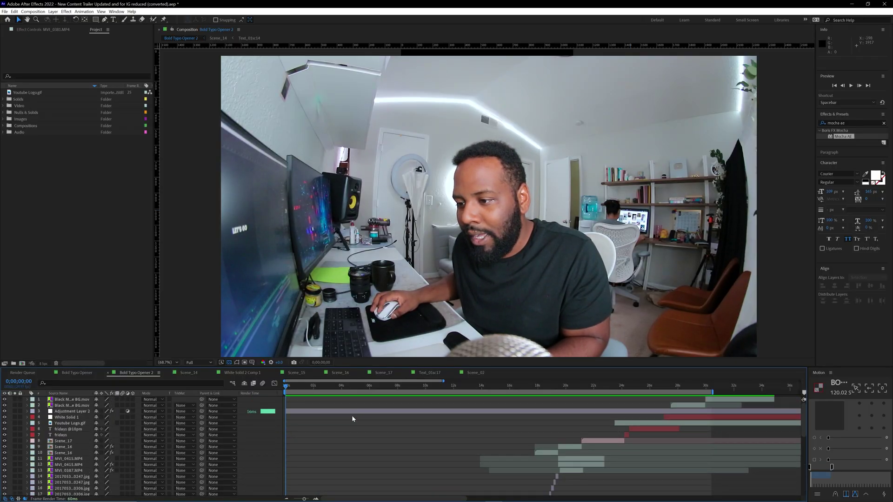
pyautogui.scroll(-5, 351, 419)
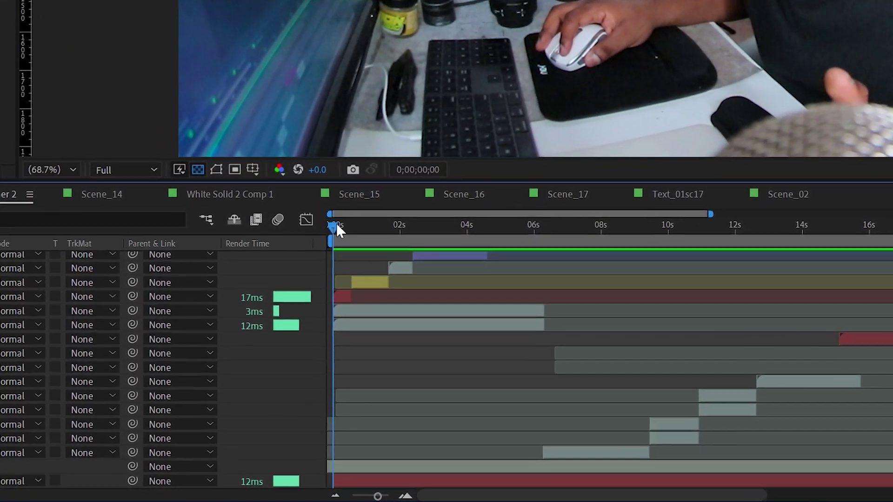
# Step: Scrub the playhead between the first frames and about six seconds to compare layer render times
pyautogui.click(328, 335)
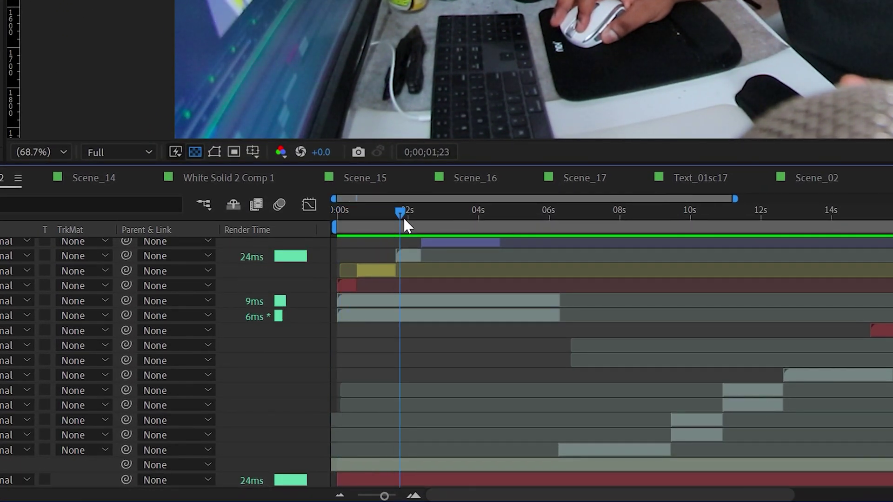
pyautogui.moveTo(403, 222); pyautogui.dragTo(744, 249)
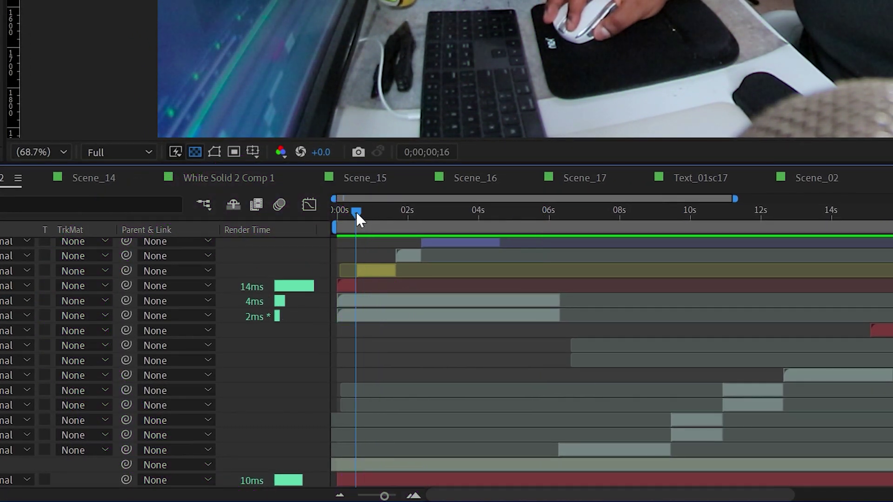
pyautogui.moveTo(356, 211); pyautogui.dragTo(341, 228)
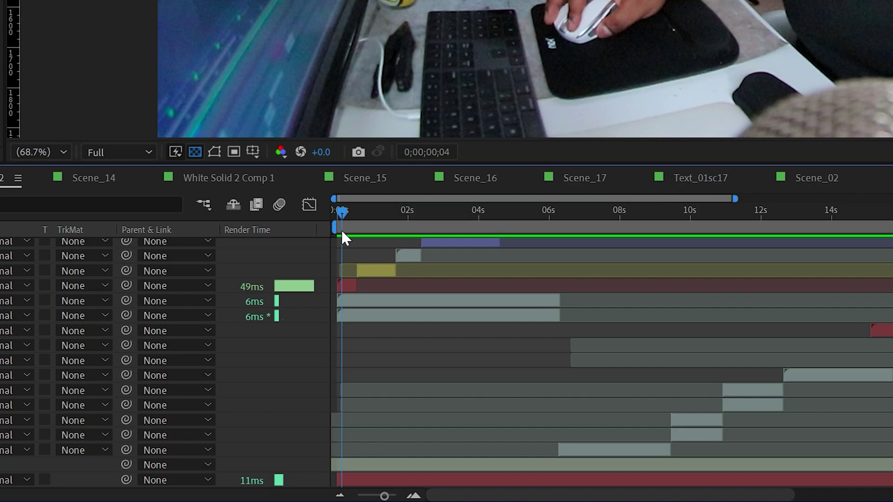
pyautogui.moveTo(330, 269); pyautogui.dragTo(640, 311)
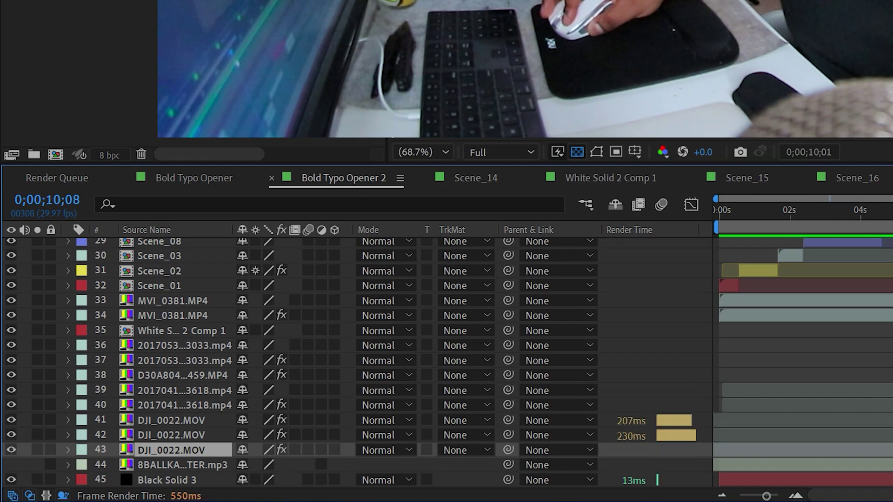
pyautogui.moveTo(811, 210); pyautogui.dragTo(775, 323)
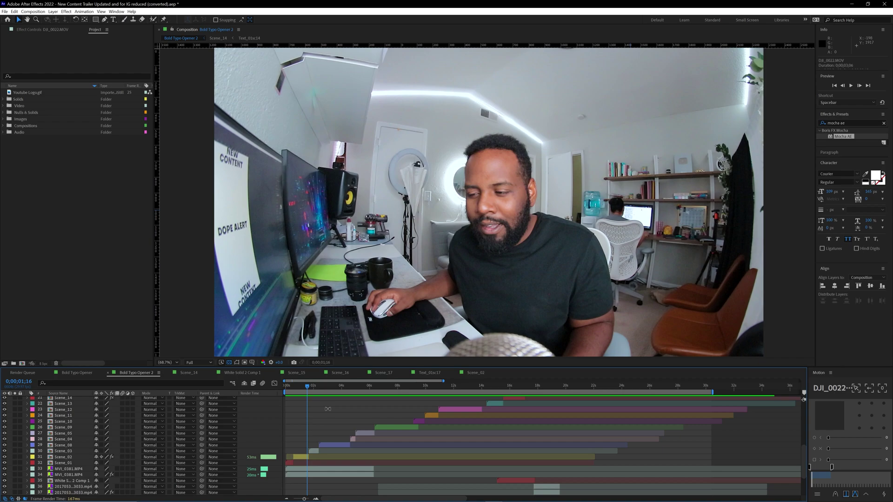
pyautogui.press('space')
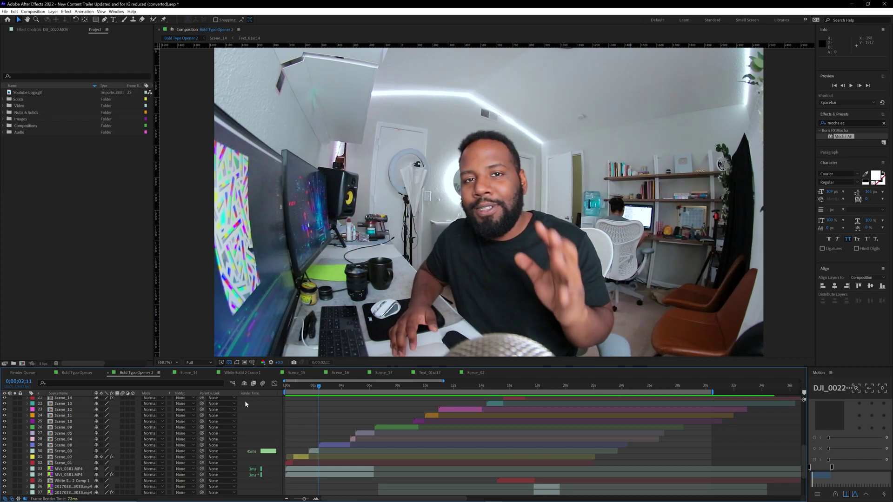
pyautogui.moveTo(320, 391); pyautogui.dragTo(270, 390)
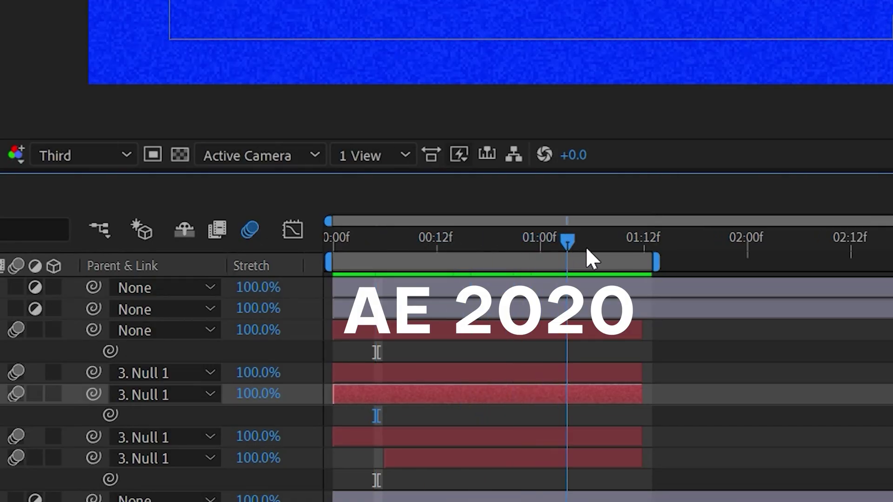
# Step: Scrub to about one second and preview the cyan ball animation from the start
pyautogui.moveTo(586, 249); pyautogui.dragTo(333, 302)
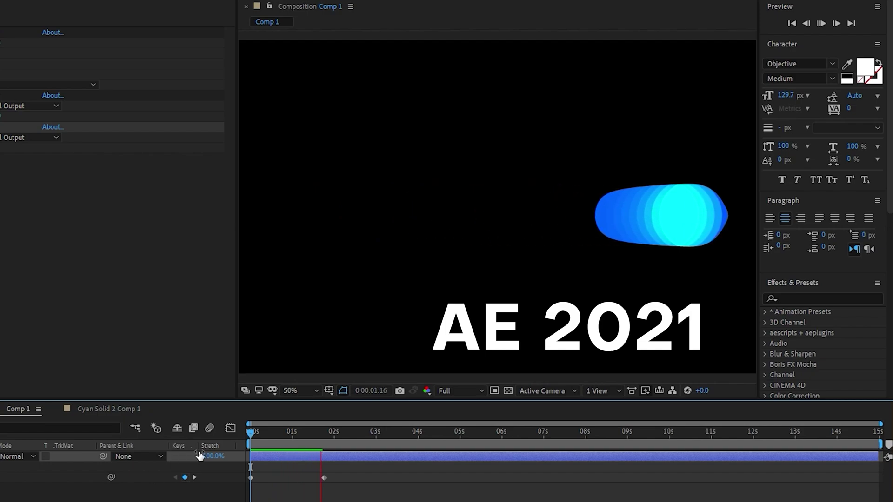
pyautogui.press('space')
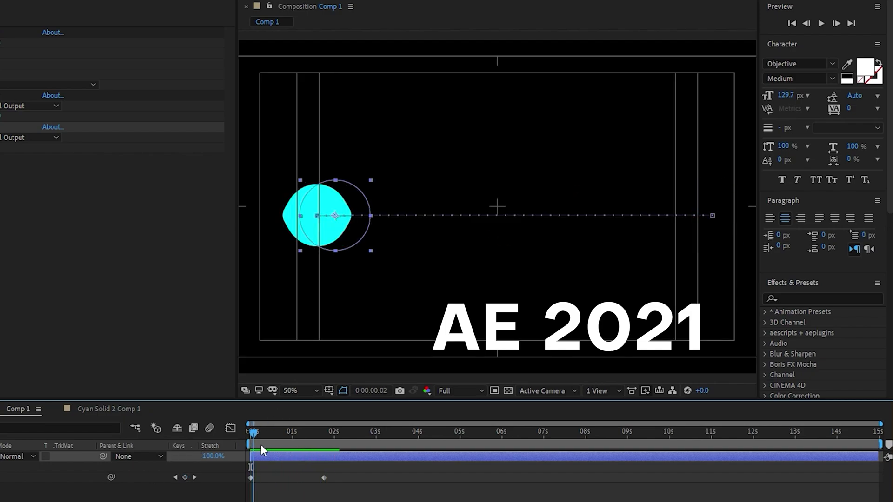
pyautogui.moveTo(261, 449); pyautogui.dragTo(321, 443)
pyautogui.press('space')
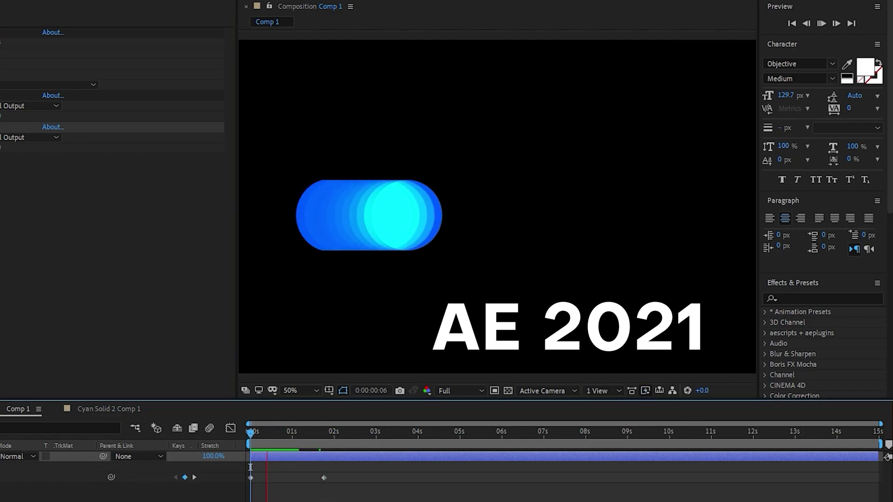
pyautogui.moveTo(250, 467); pyautogui.dragTo(277, 467)
pyautogui.press('space')
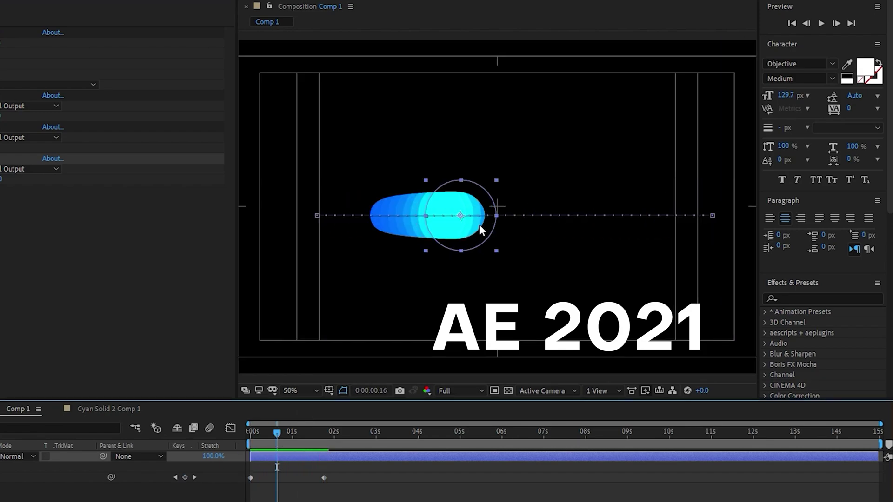
# Step: Drag the cyan ball to a new spot, adding and adjusting its middle position keyframe
pyautogui.moveTo(480, 225); pyautogui.dragTo(486, 172)
pyautogui.click(297, 446)
pyautogui.moveTo(298, 445); pyautogui.dragTo(279, 443)
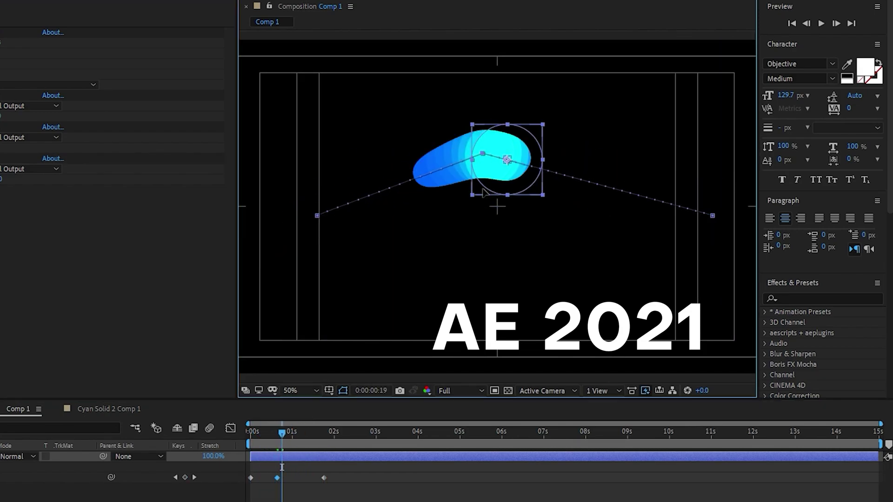
pyautogui.moveTo(483, 154); pyautogui.dragTo(319, 320)
pyautogui.click(175, 477)
pyautogui.press('space')
pyautogui.press('space')
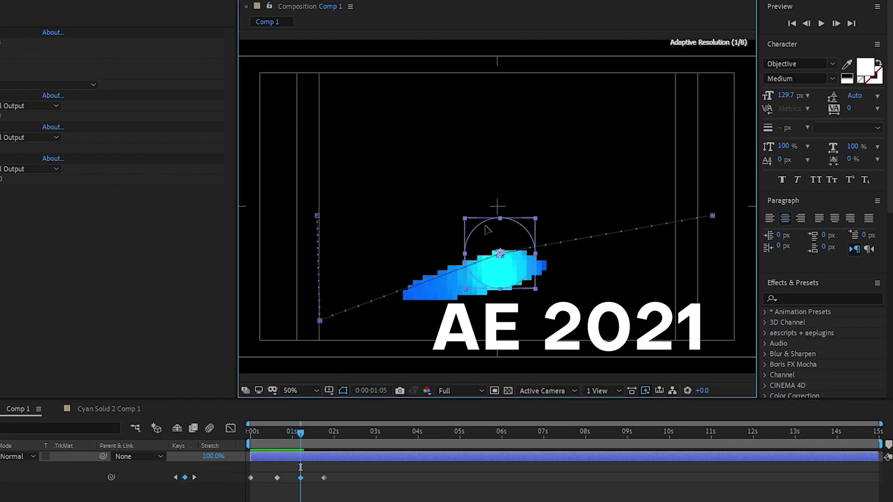
pyautogui.moveTo(489, 223); pyautogui.dragTo(531, 210)
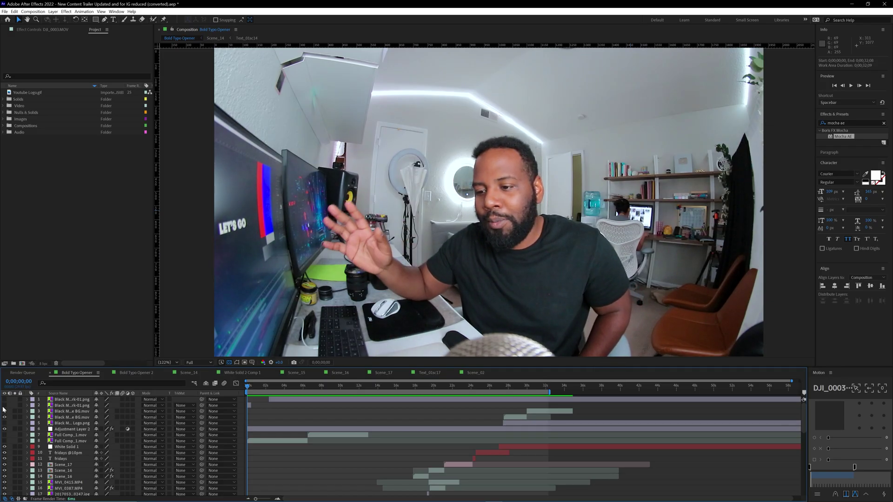
# Step: Scroll the October 2021 feature summary down to Reimagined Render Queue with Remote Notifications
pyautogui.scroll(-4, 589, 358)
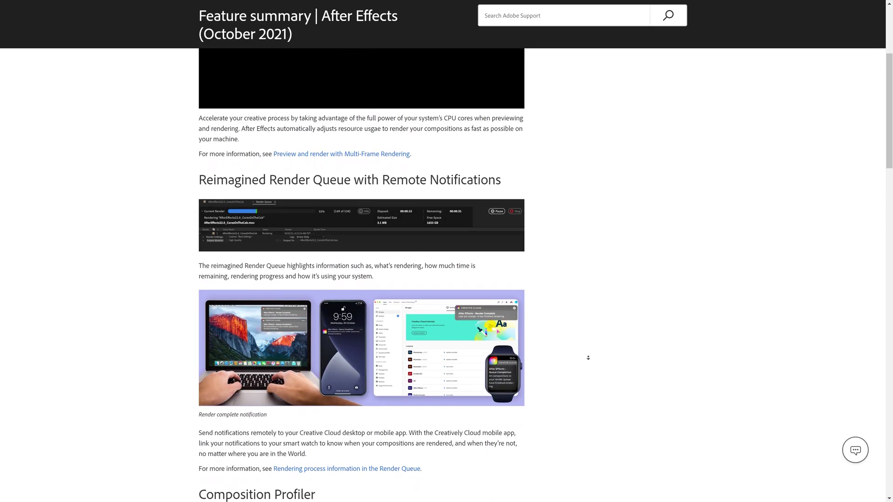
pyautogui.scroll(-1, 588, 358)
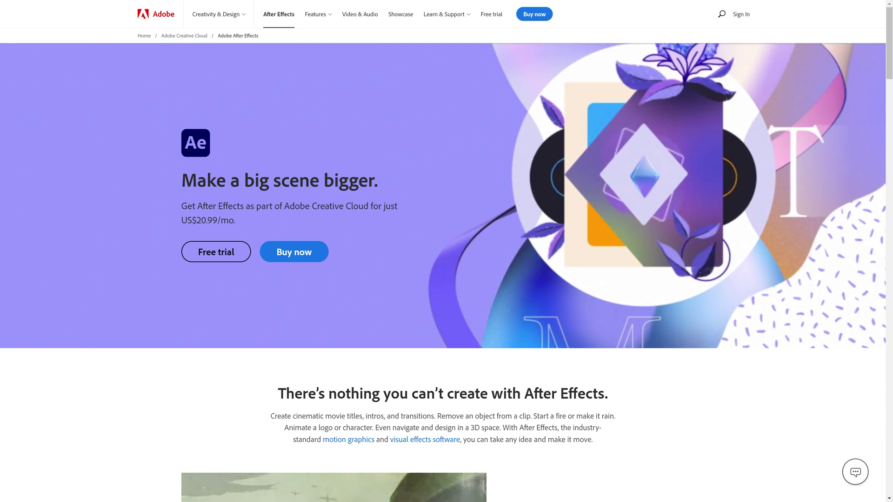
# Step: Autoscroll the Fixed issues page to the bugs fixed in the 22.0.1 and 22.0 releases
pyautogui.middleClick(174, 210)
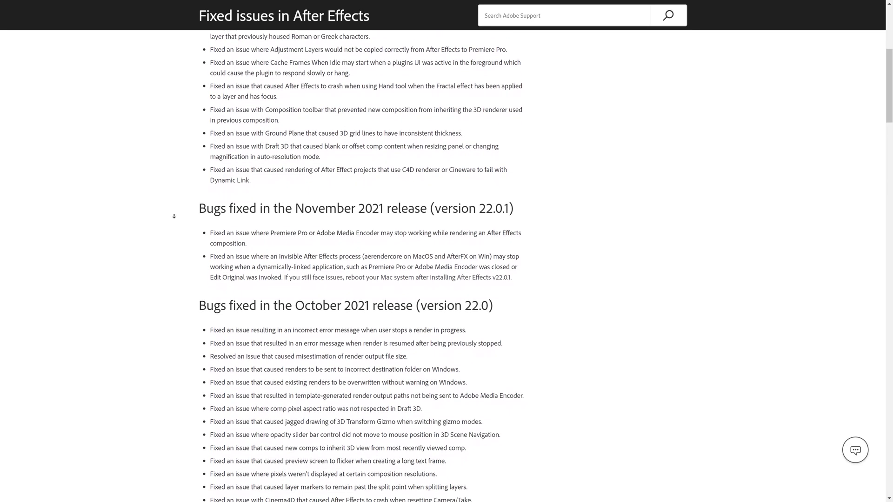
pyautogui.click(176, 218)
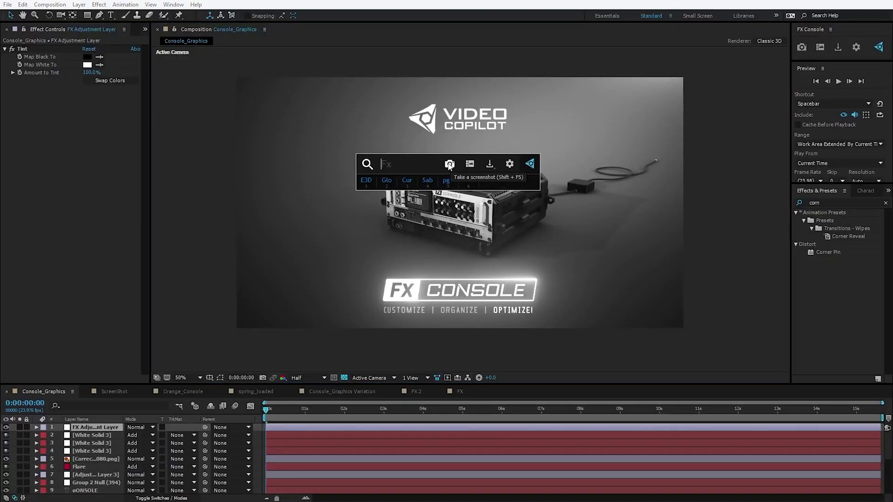
# Step: Open the FX Console screenshot gallery and preview the purple and teal captures
pyautogui.click(450, 165)
pyautogui.click(193, 158)
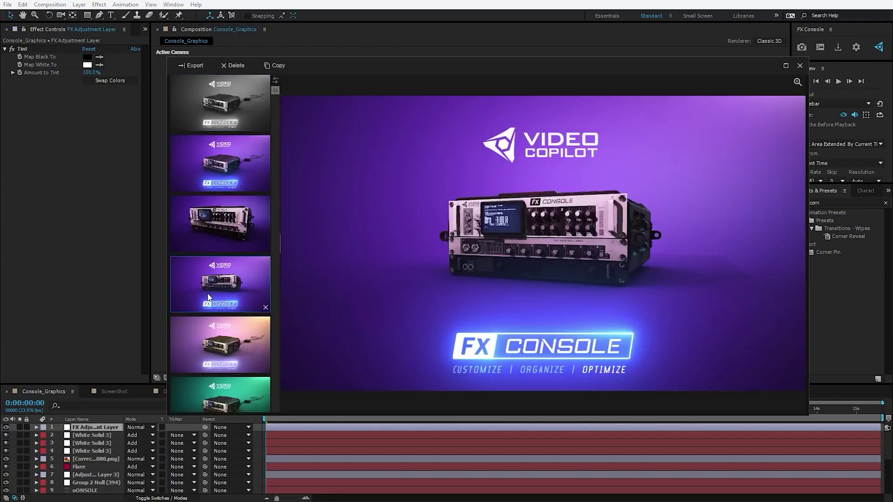
pyautogui.scroll(-2, 224, 341)
pyautogui.click(220, 238)
pyautogui.scroll(1, 220, 238)
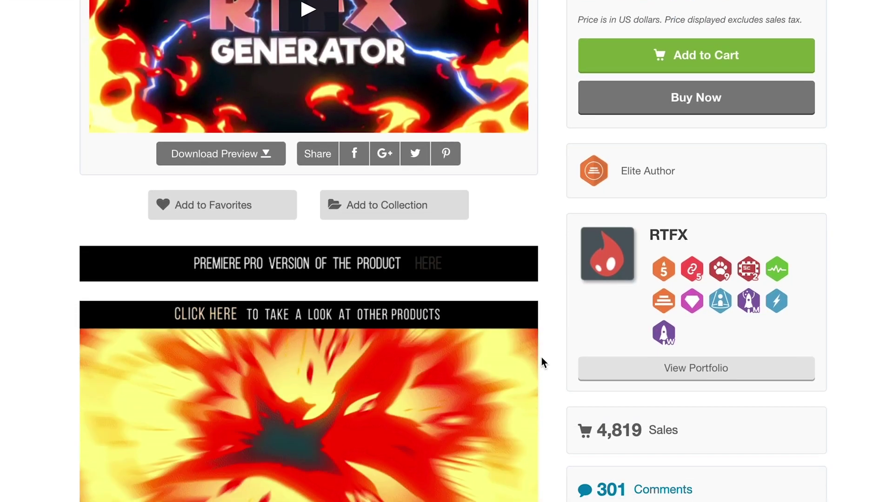
# Step: Scroll the Envato Elements homepage and open the 92,975 Motion Graphics stock video listing
pyautogui.scroll(-4, 542, 358)
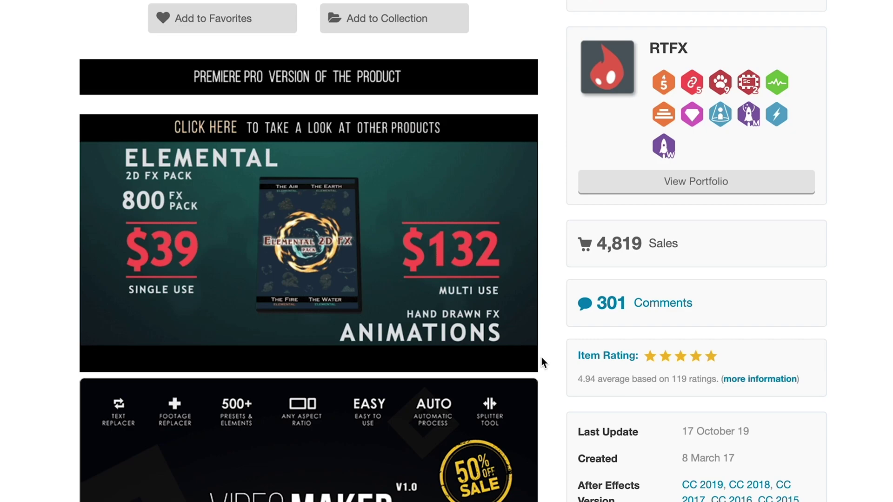
pyautogui.scroll(-1, 541, 358)
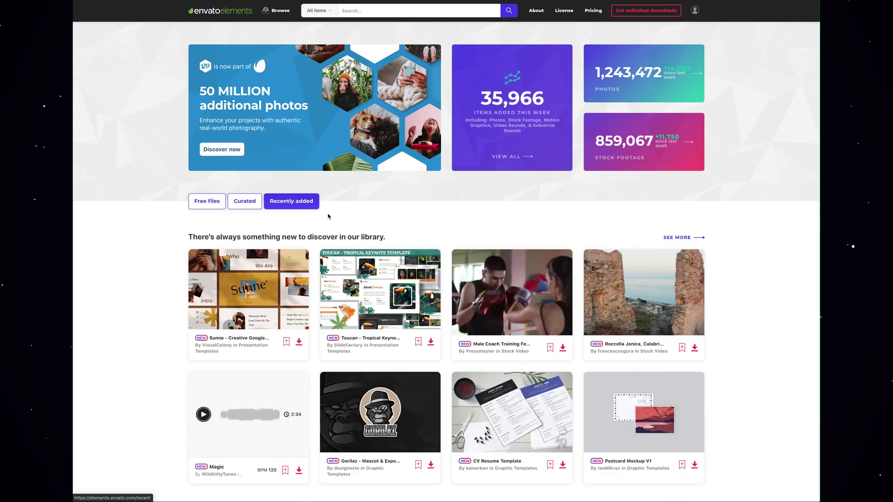
pyautogui.scroll(-9, 328, 217)
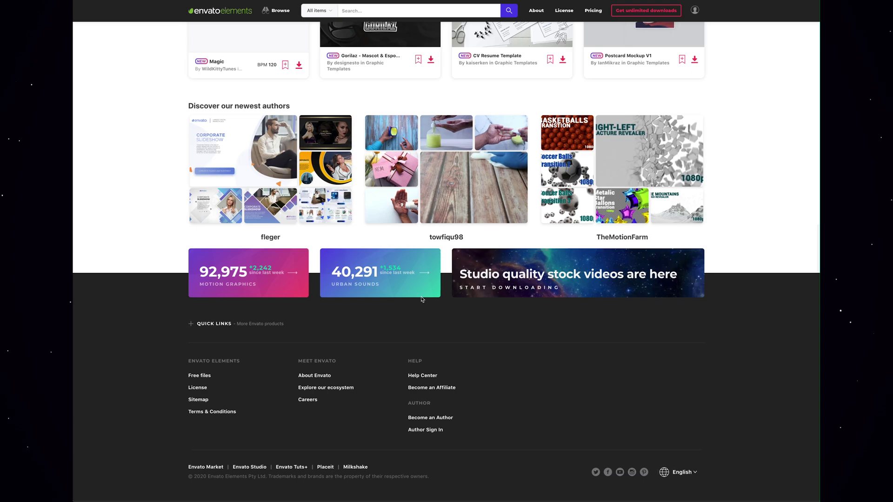
pyautogui.click(249, 268)
pyautogui.scroll(-1, 201, 238)
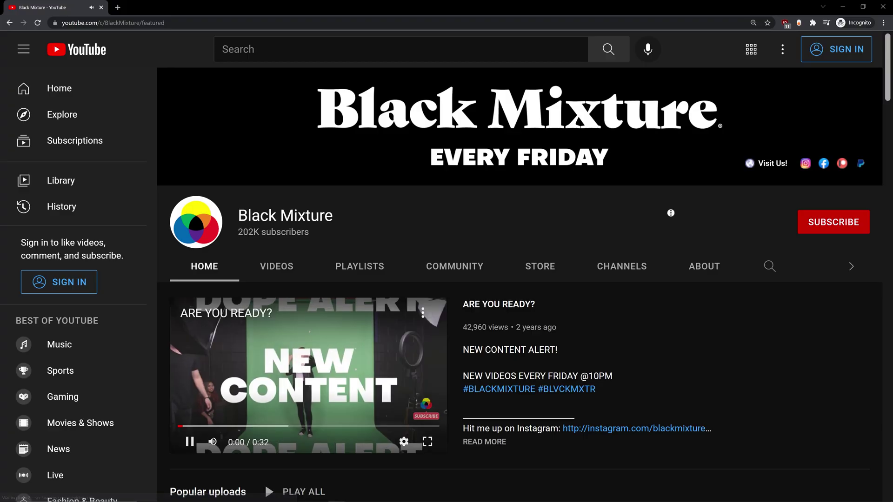
# Step: Scroll to the Black Mixture channel's Popular uploads and advance the carousel to the next five videos
pyautogui.scroll(-1, 519, 289)
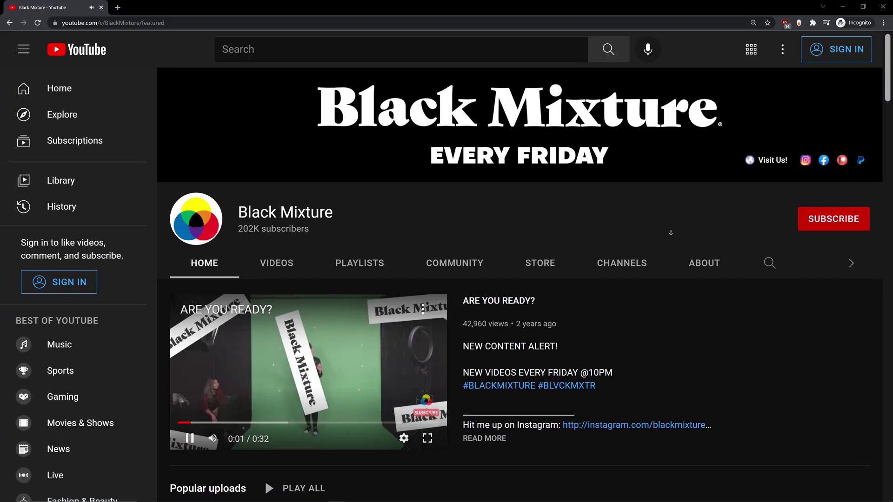
pyautogui.scroll(-2, 670, 242)
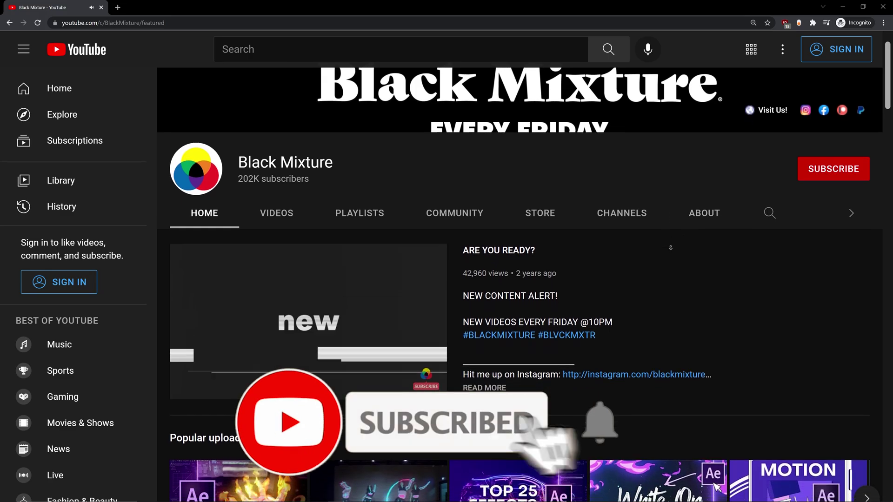
pyautogui.scroll(-2, 670, 252)
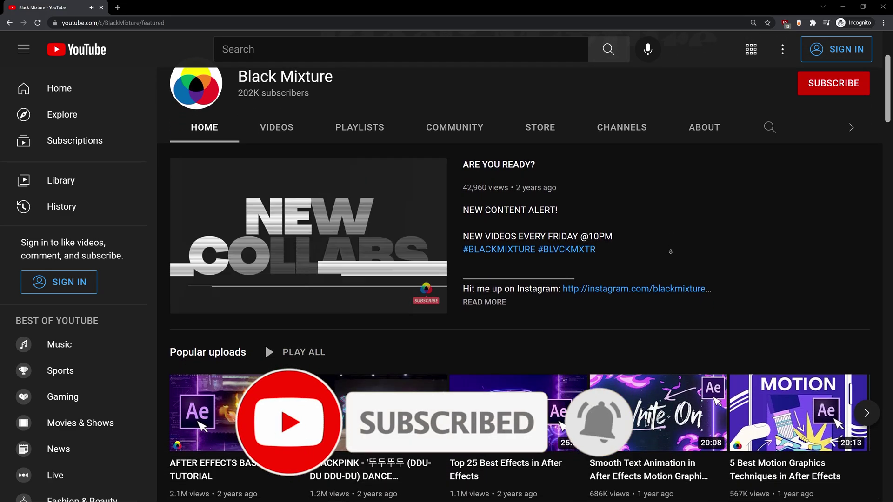
pyautogui.scroll(-3, 670, 254)
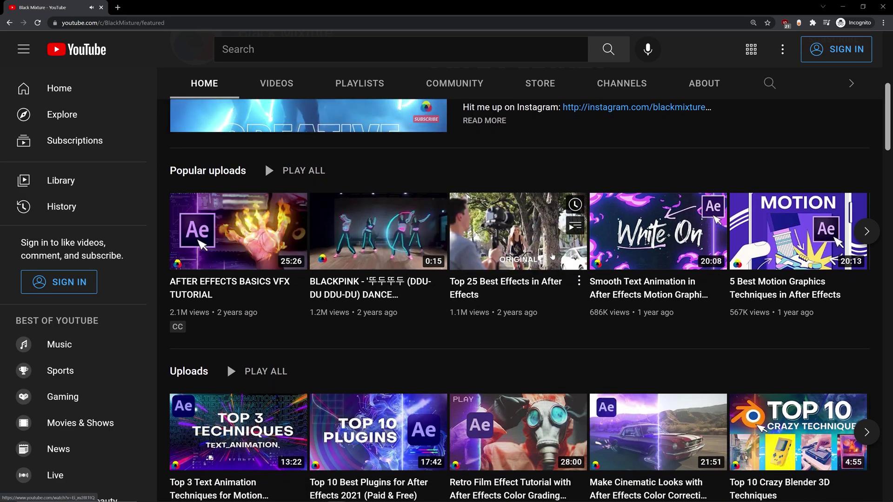
pyautogui.click(867, 231)
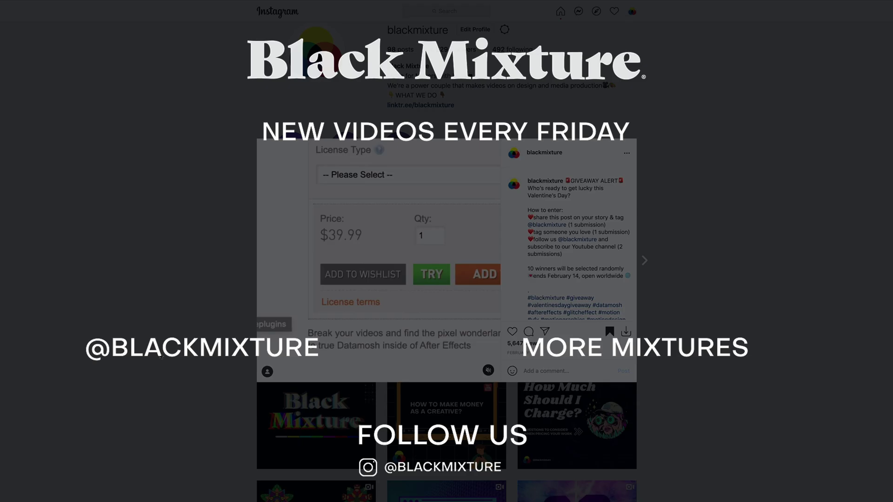
# Step: Close the open post and open the GIVEAWAY video from the blackmixture profile grid
pyautogui.click(684, 269)
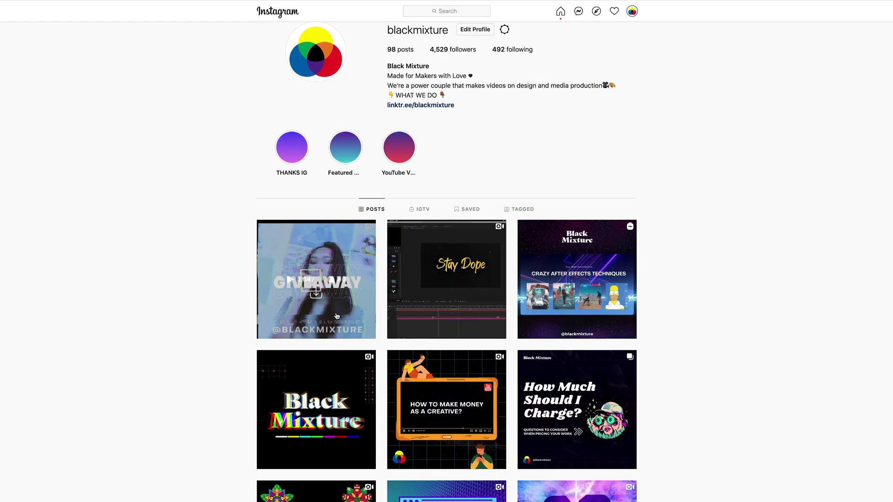
pyautogui.click(337, 317)
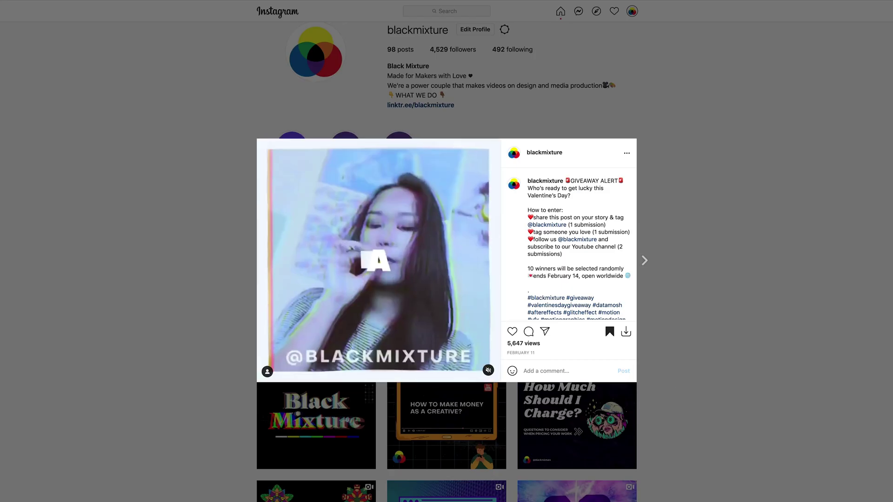